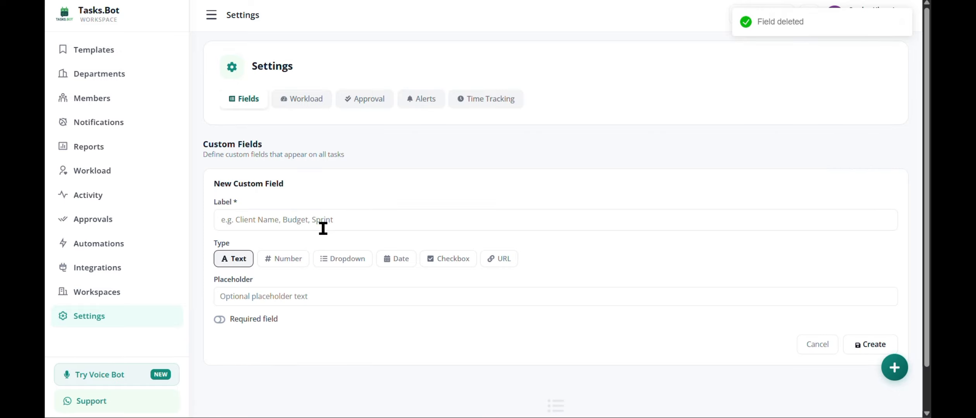
Step: Create a custom text field labelled "Client name" with the placeholder "name"
{"action": "left_click", "coordinate": [323, 228]}
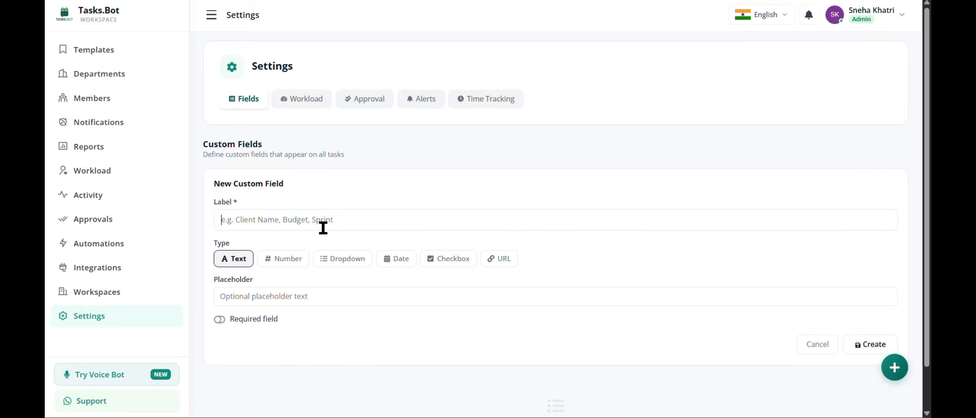
{"action": "type", "text": "Cli"}
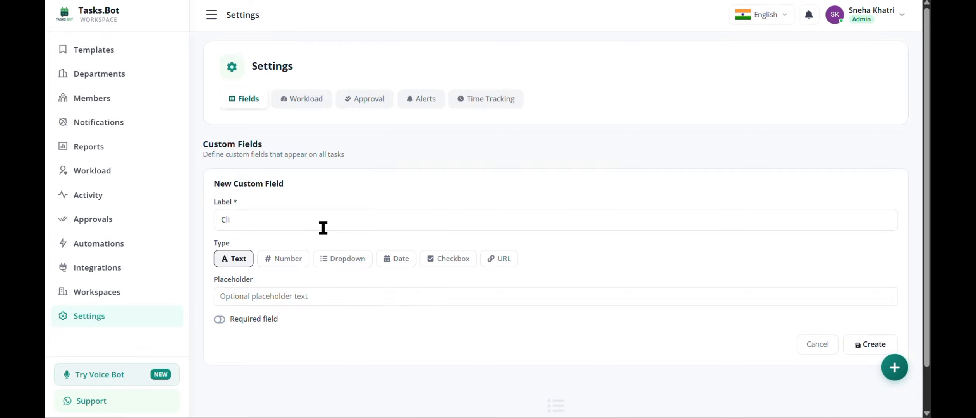
{"action": "type", "text": "enr"}
{"action": "type", "text": "t na"}
{"action": "type", "text": "mr"}
{"action": "key", "text": "BackSpace"}
{"action": "left_click", "coordinate": [245, 300]}
{"action": "type", "text": "name"}
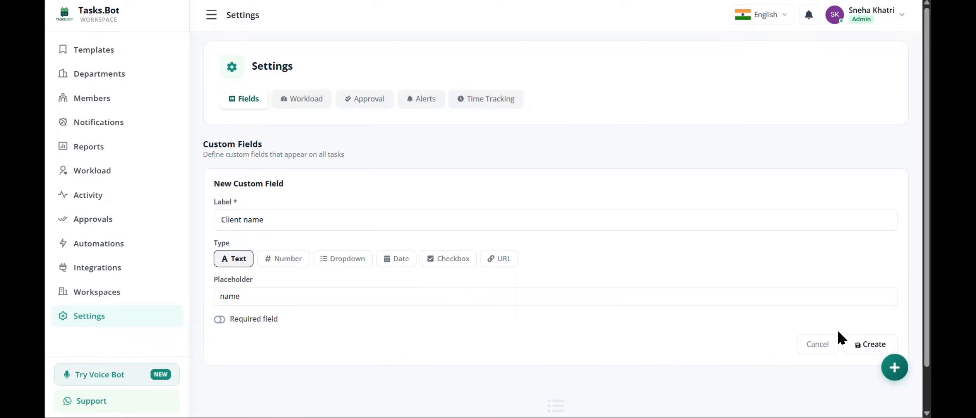
{"action": "left_click", "coordinate": [869, 346]}
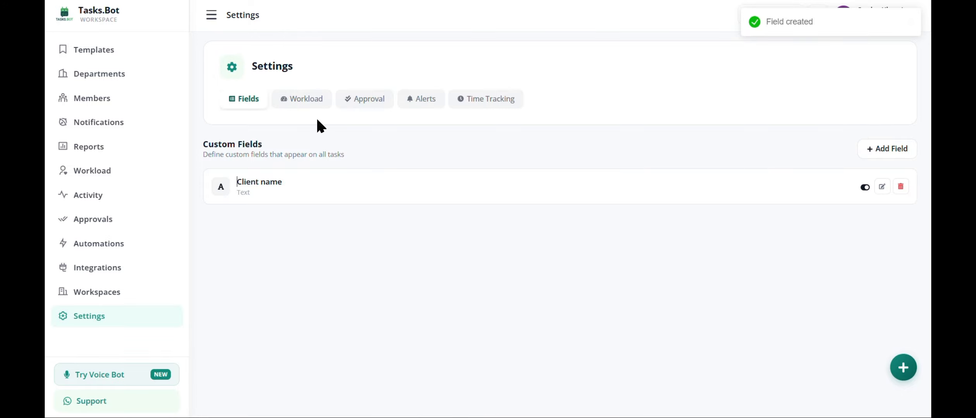
Step: View the workload settings, and switch the task approval workflow off and back on
{"action": "left_click", "coordinate": [300, 100]}
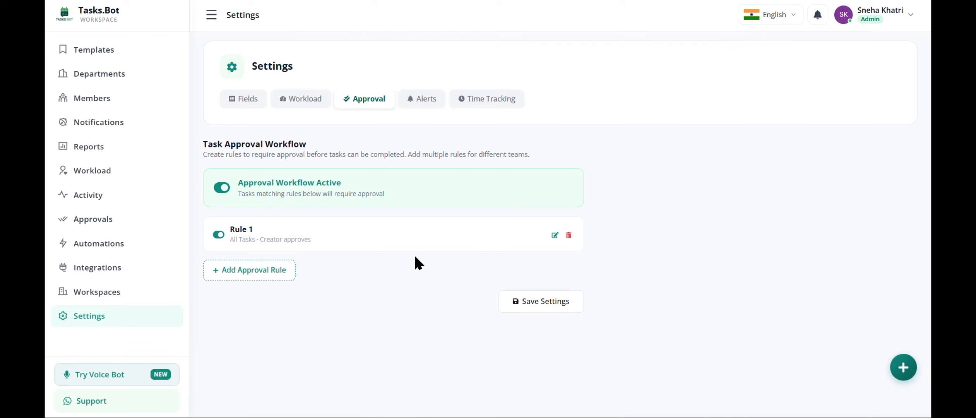
{"action": "left_click", "coordinate": [221, 190]}
{"action": "left_click", "coordinate": [222, 189]}
Step: Add a second approval rule and name it "marketing"
{"action": "left_click", "coordinate": [231, 274]}
{"action": "triple_click", "coordinate": [261, 259]}
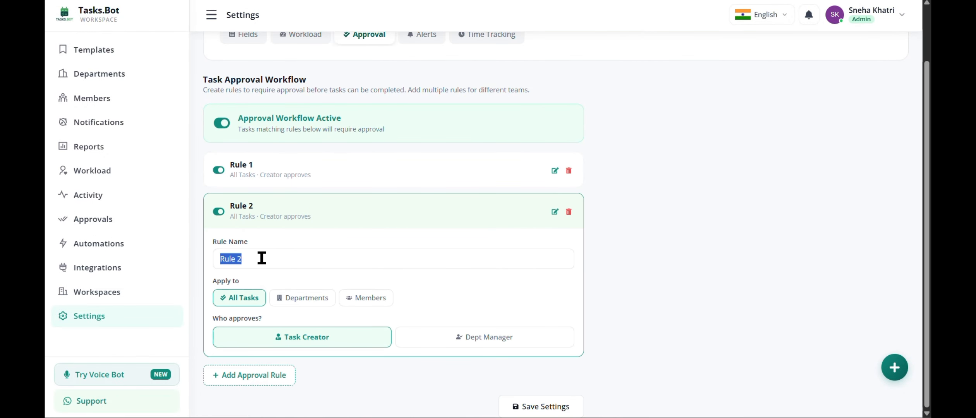
{"action": "type", "text": "mark"}
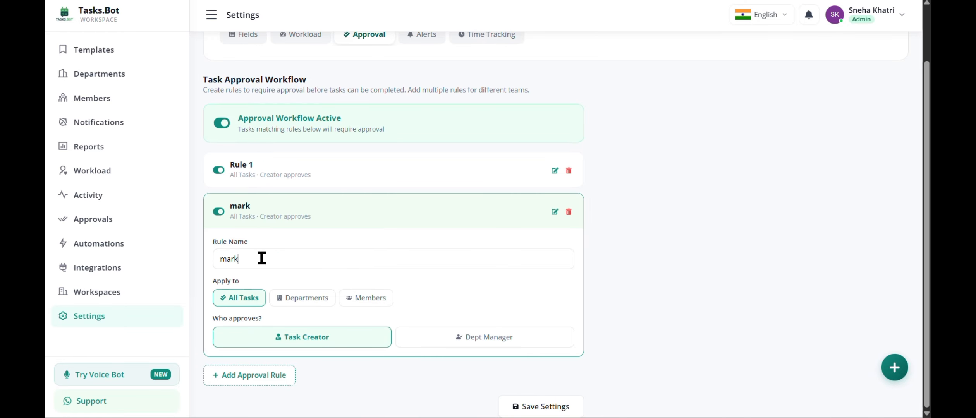
{"action": "type", "text": "eting"}
Step: Apply the marketing rule to the Marketing & Communications (Infosys) department with Dept Manager as approver, and save the approval settings
{"action": "left_click", "coordinate": [305, 304]}
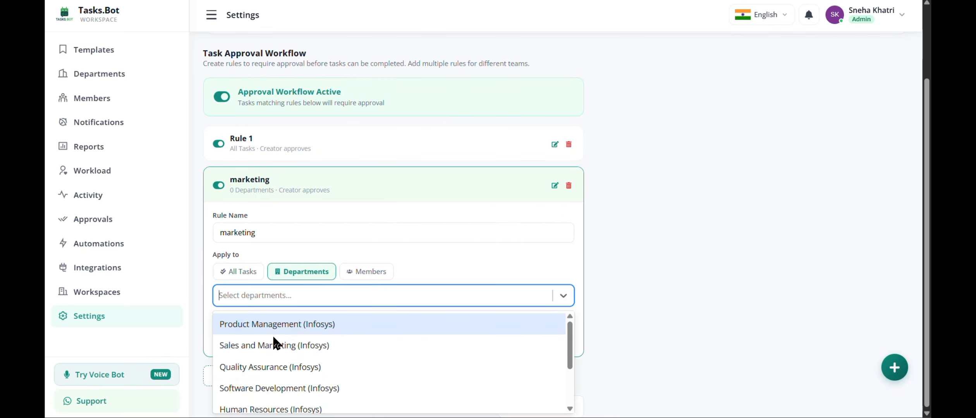
{"action": "scroll", "coordinate": [271, 372], "scroll_direction": "down", "scroll_amount": 2}
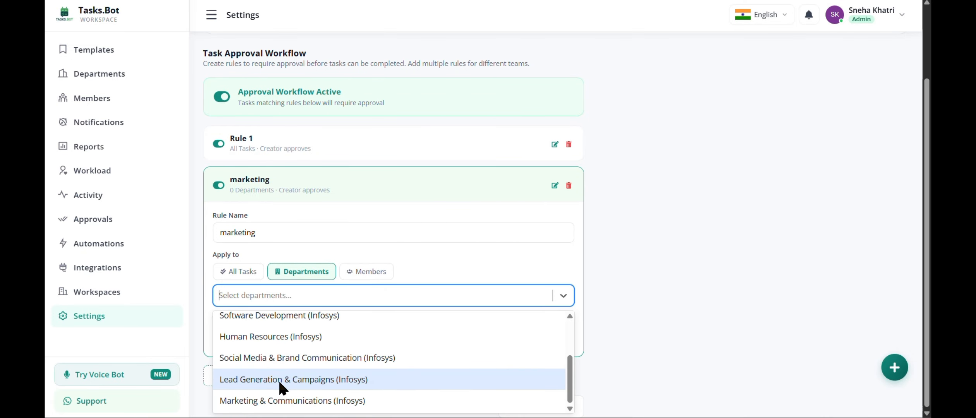
{"action": "left_click", "coordinate": [279, 406]}
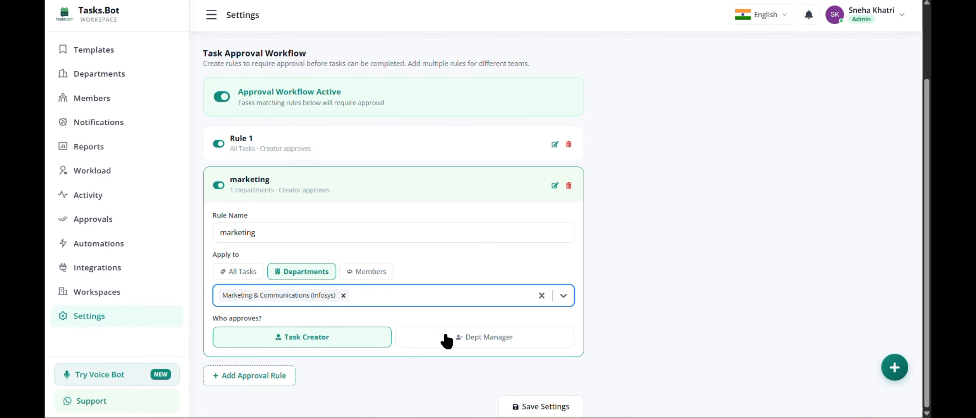
{"action": "left_click", "coordinate": [425, 327]}
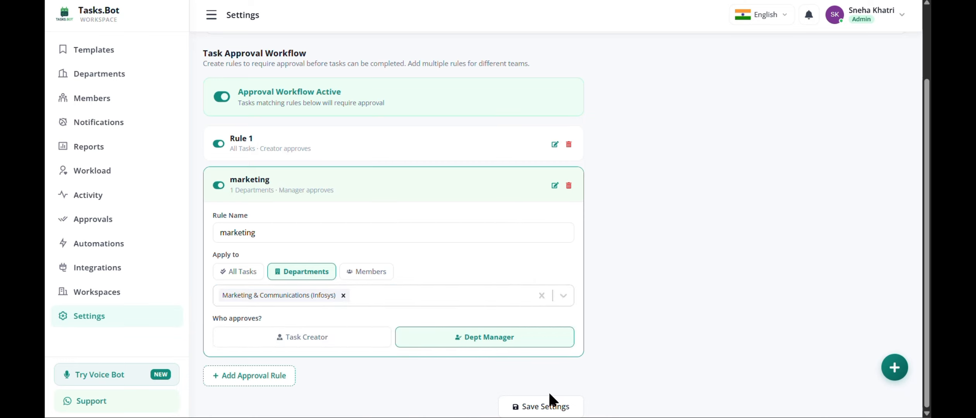
{"action": "left_click", "coordinate": [548, 403]}
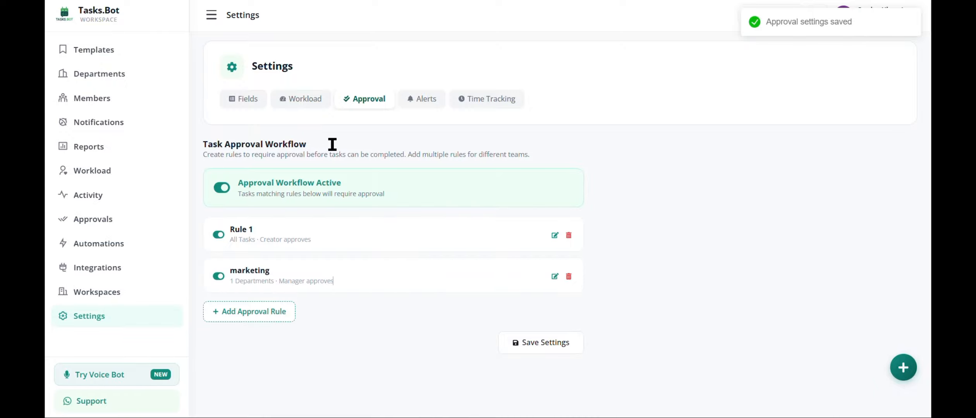
Step: In the notification alerts, switch the Task Created WhatsApp, Email and Push alerts off and back on, and review the event list
{"action": "left_click", "coordinate": [418, 99]}
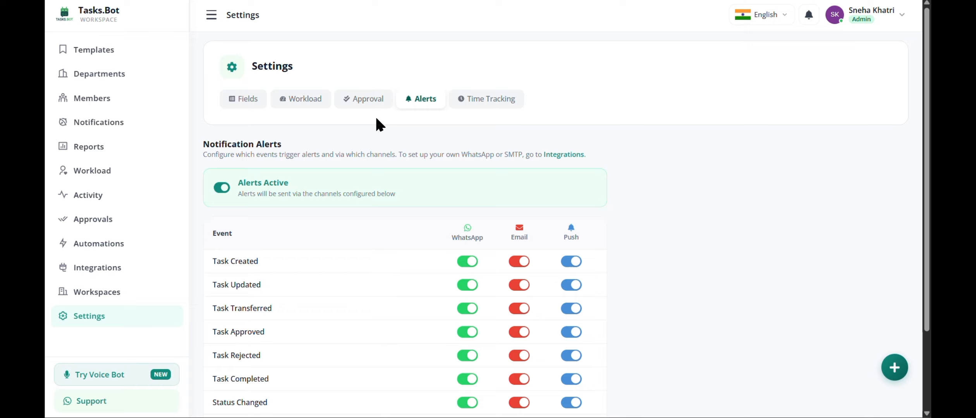
{"action": "left_click", "coordinate": [472, 260]}
{"action": "left_click", "coordinate": [469, 266]}
{"action": "left_click", "coordinate": [520, 264]}
{"action": "left_click", "coordinate": [521, 264]}
{"action": "left_click", "coordinate": [573, 264]}
{"action": "left_click", "coordinate": [572, 262]}
{"action": "scroll", "coordinate": [573, 266], "scroll_direction": "down", "scroll_amount": 3}
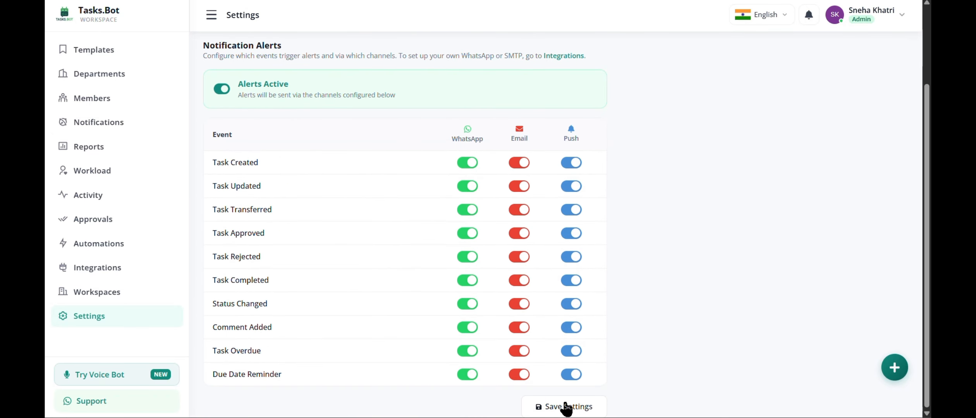
{"action": "scroll", "coordinate": [555, 257], "scroll_direction": "up", "scroll_amount": 3}
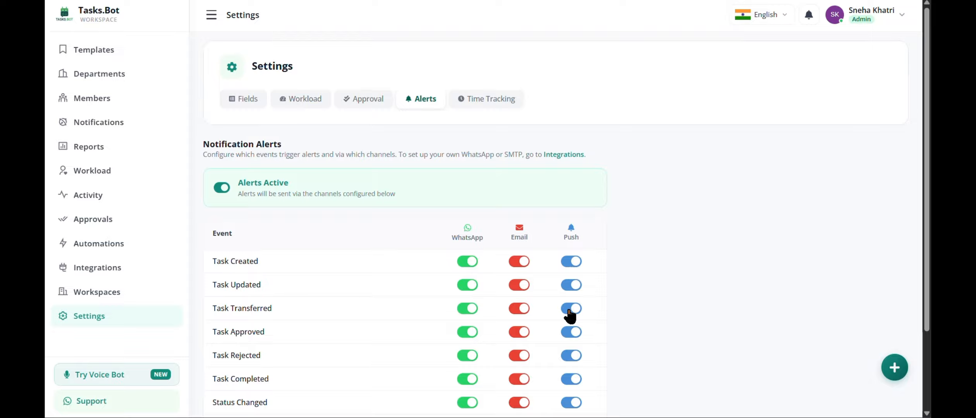
Step: Open the time tracking settings
{"action": "left_click", "coordinate": [490, 108]}
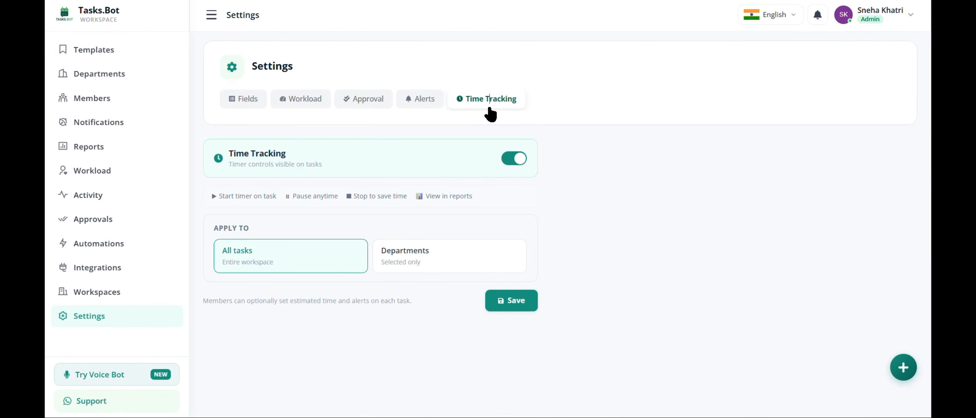